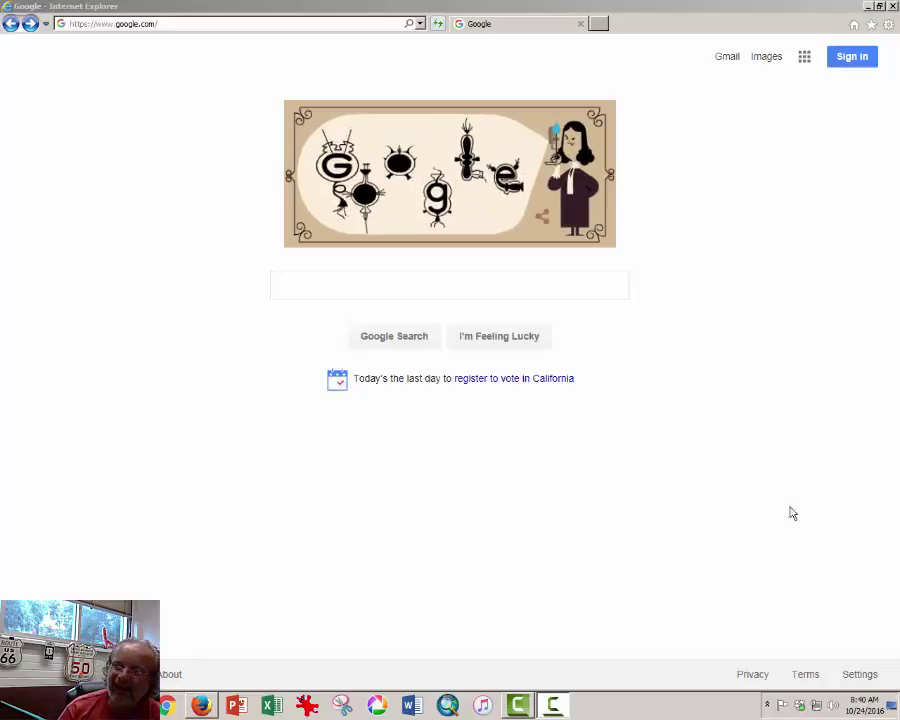
- Bring the Moodle lab quiz window into view and scroll through it
{"action": "left_click_drag", "start_coordinate": [899, 90], "coordinate": [640, 68]}
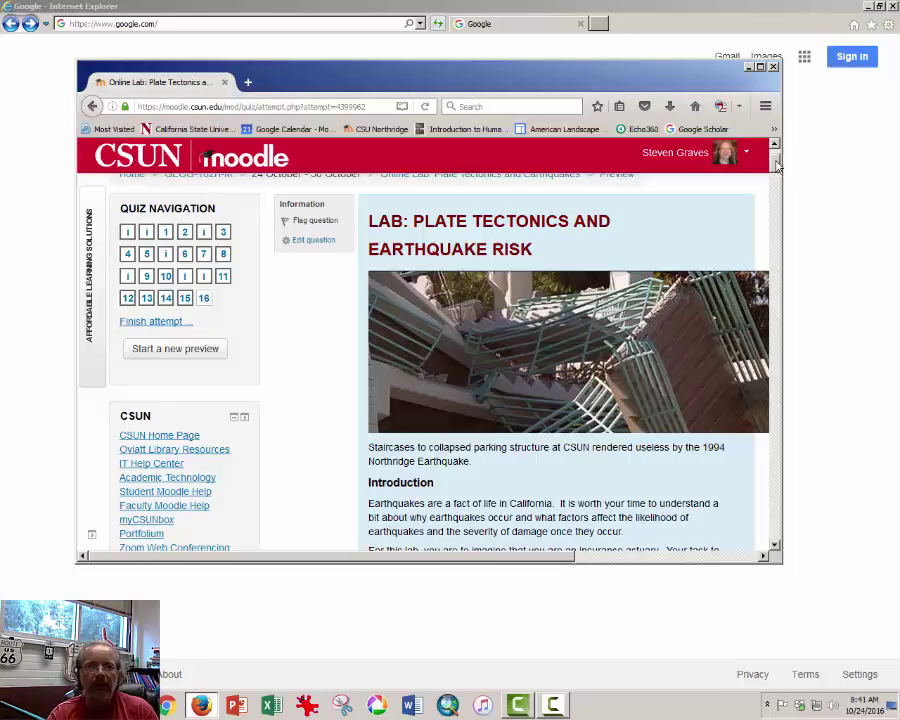
{"action": "scroll", "coordinate": [775, 181], "scroll_direction": "down", "scroll_amount": 10}
{"action": "scroll", "coordinate": [775, 190], "scroll_direction": "up", "scroll_amount": 5}
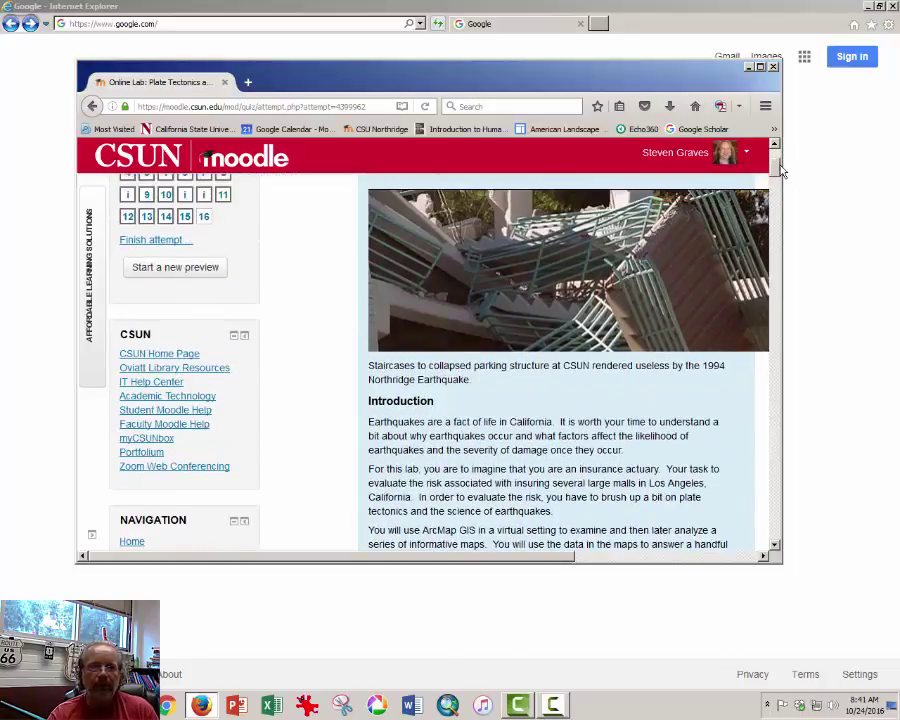
{"action": "scroll", "coordinate": [781, 172], "scroll_direction": "down", "scroll_amount": 2}
{"action": "left_click_drag", "start_coordinate": [647, 76], "coordinate": [899, 76]}
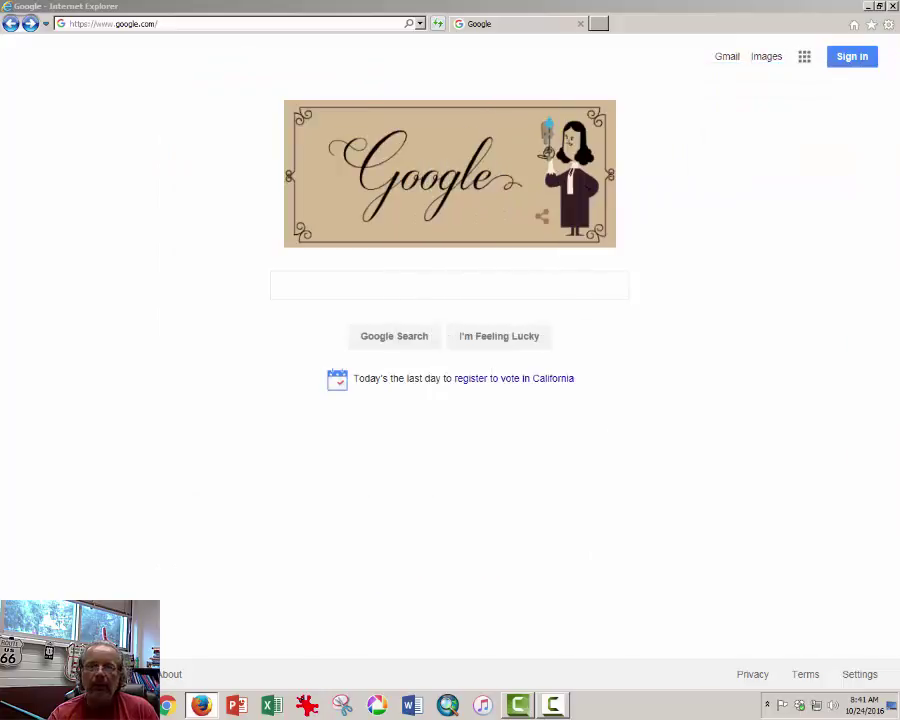
- Search Google for 'mycsunsoftware' and open CSUN's official myCSUNsoftware page
{"action": "left_click", "coordinate": [346, 287]}
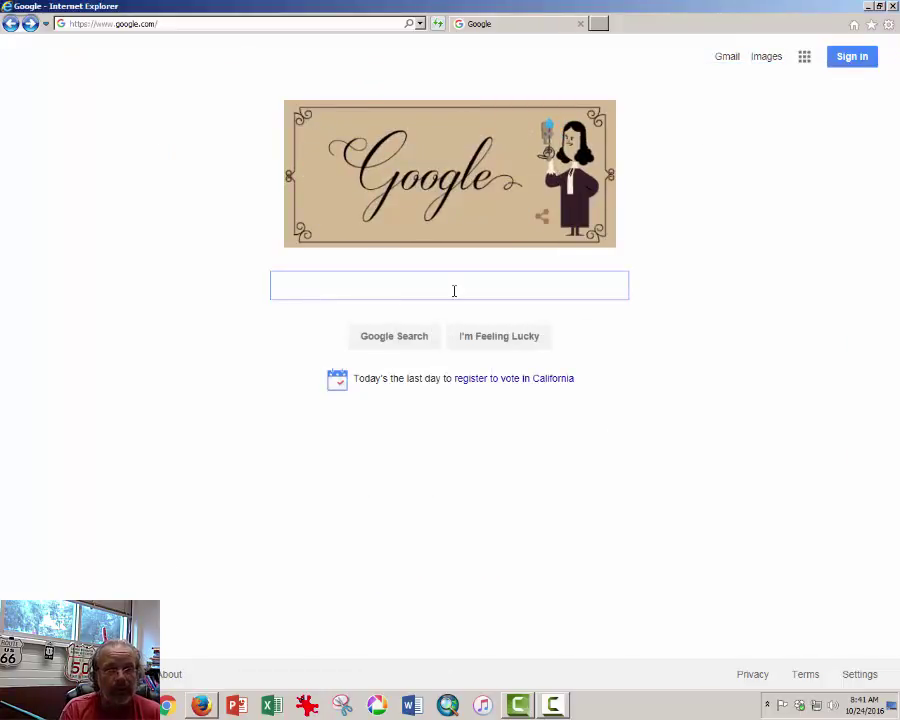
{"action": "type", "text": "m"}
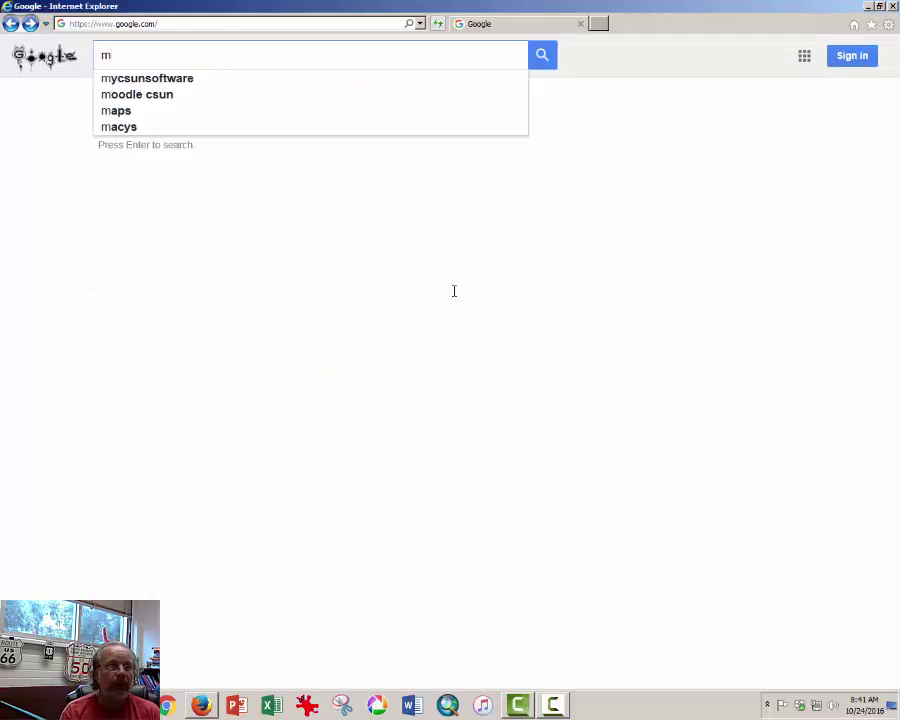
{"action": "type", "text": "ycsunsoftware"}
{"action": "key", "text": "Return"}
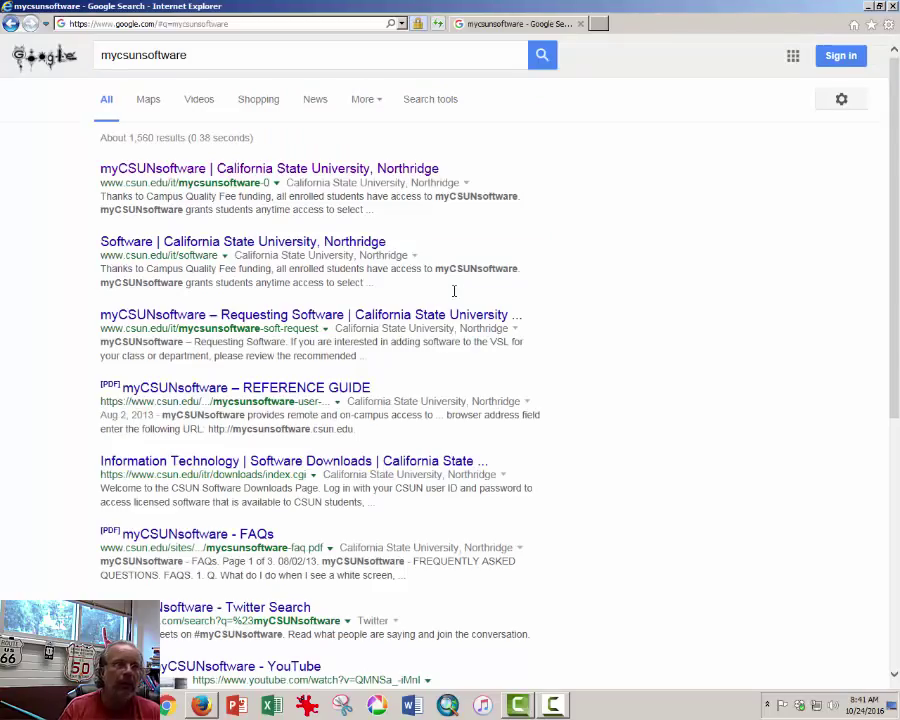
{"action": "left_click", "coordinate": [288, 172]}
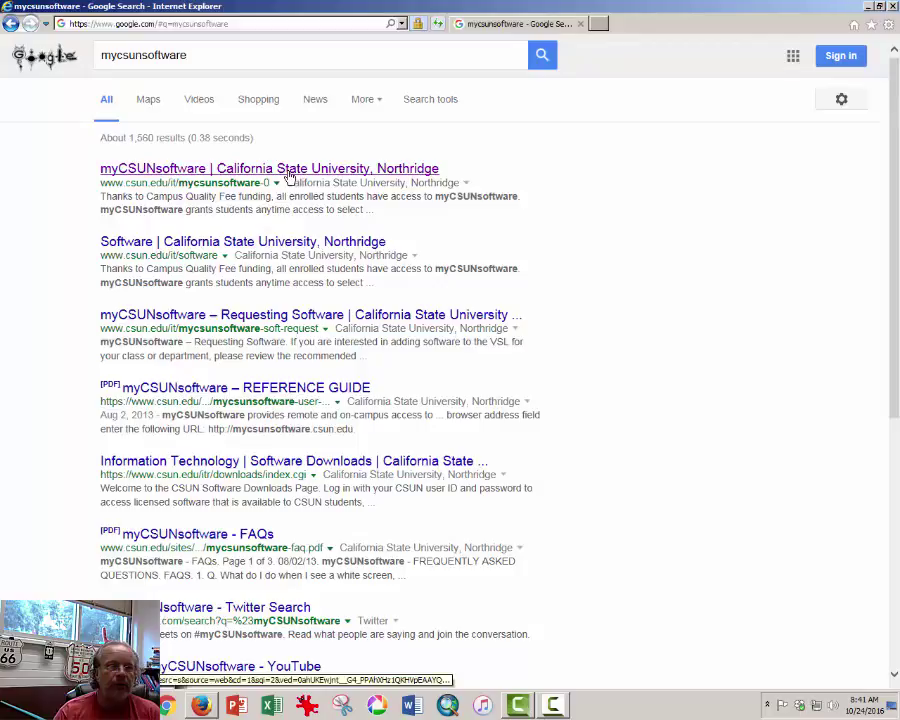
{"action": "scroll", "coordinate": [577, 446], "scroll_direction": "down", "scroll_amount": 3}
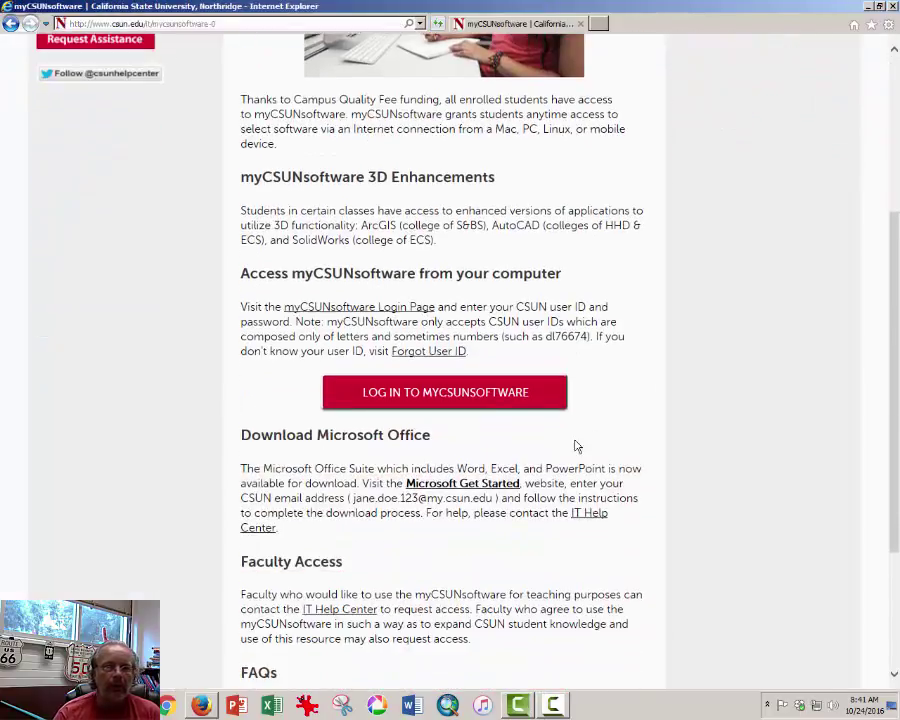
- Log in to myCSUNsoftware to reach the Citrix XenApp ArcGIS 10.3 programs
{"action": "left_click", "coordinate": [457, 394]}
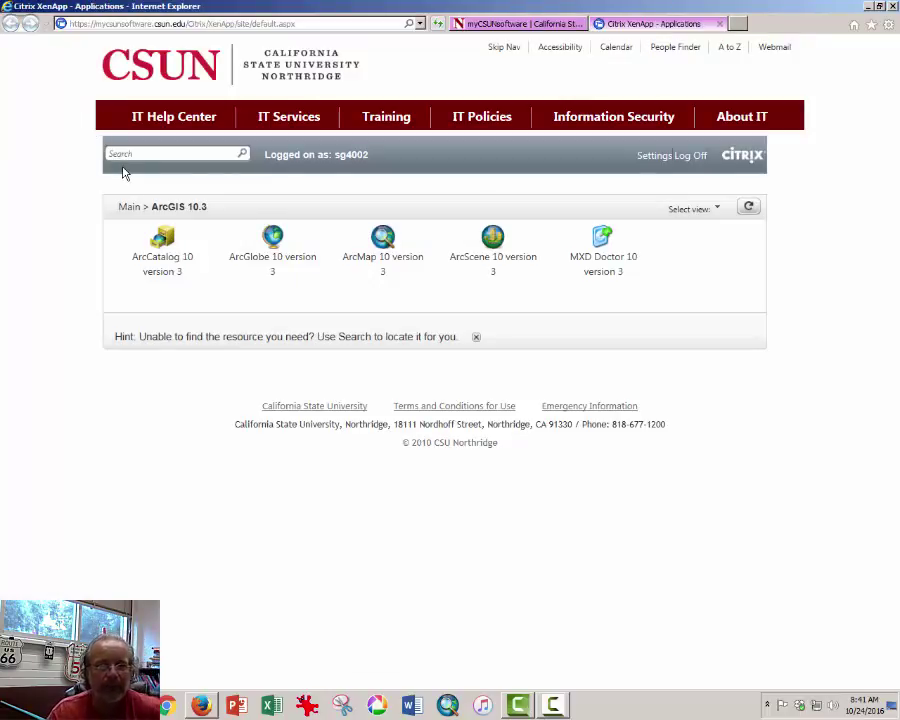
- Launch ArcMap 10.3 through Citrix, allowing the launcher and opening launch.ica
{"action": "left_click", "coordinate": [369, 264]}
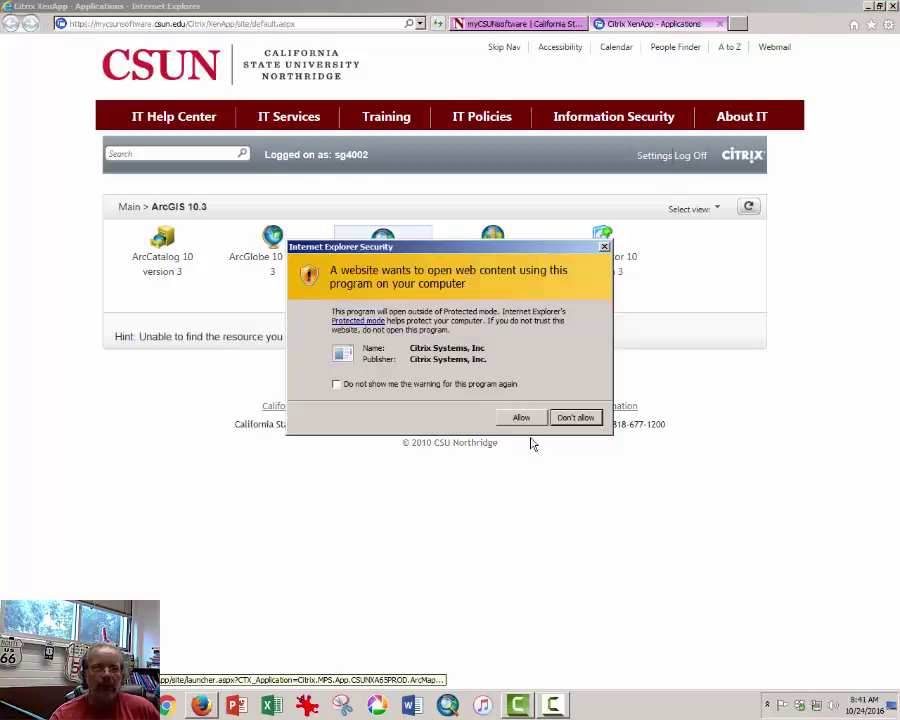
{"action": "left_click", "coordinate": [533, 420]}
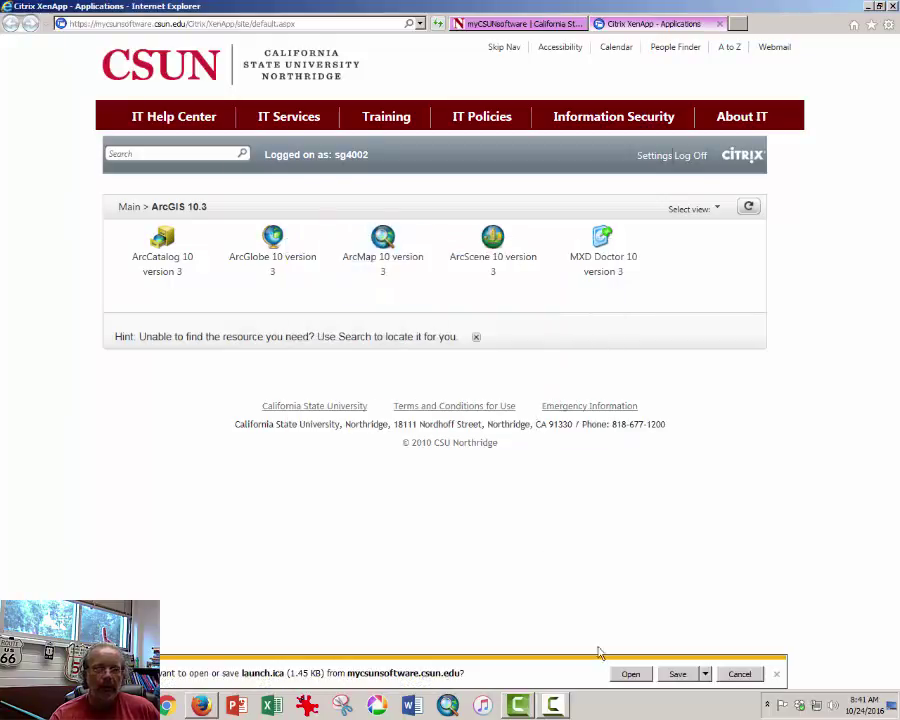
{"action": "left_click", "coordinate": [626, 675]}
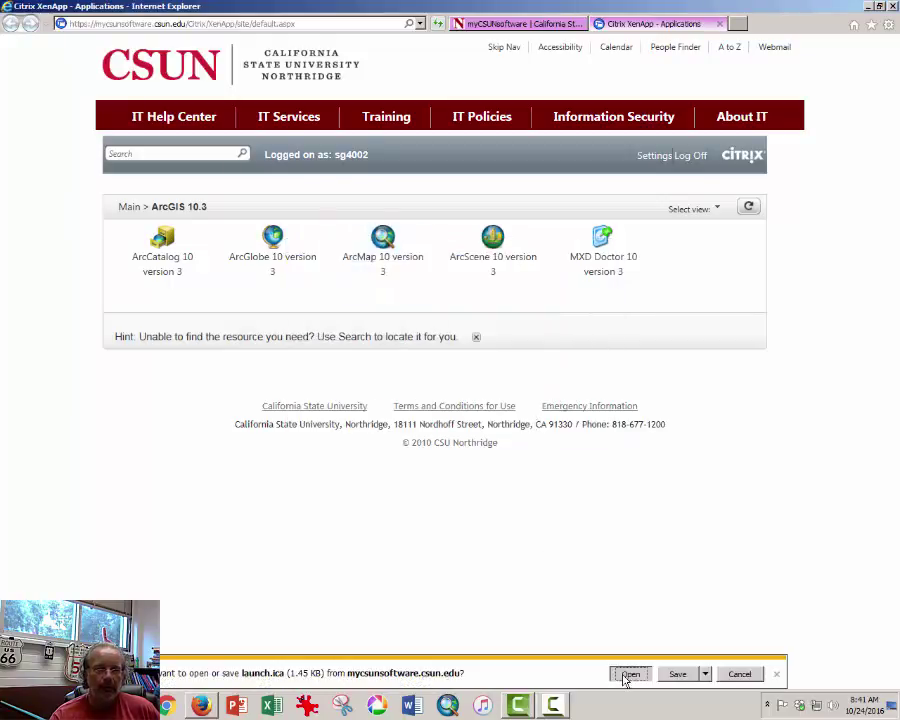
{"action": "left_click", "coordinate": [626, 675]}
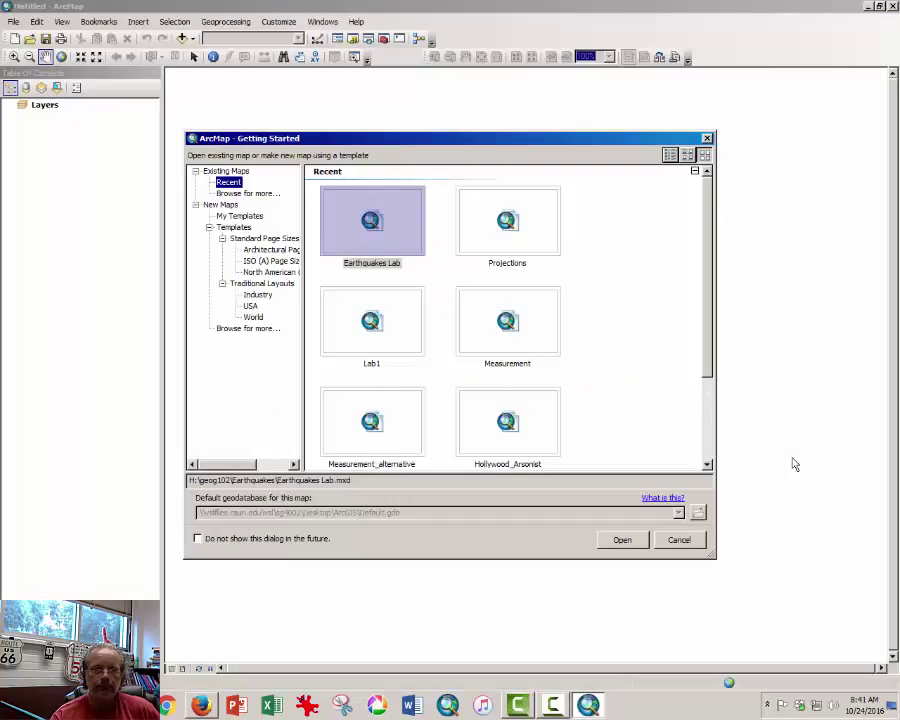
- Skip the startup chooser and open Earthquakes Lab from Geog Share (H:) > geog102 > Earthquakes
{"action": "left_click", "coordinate": [677, 542]}
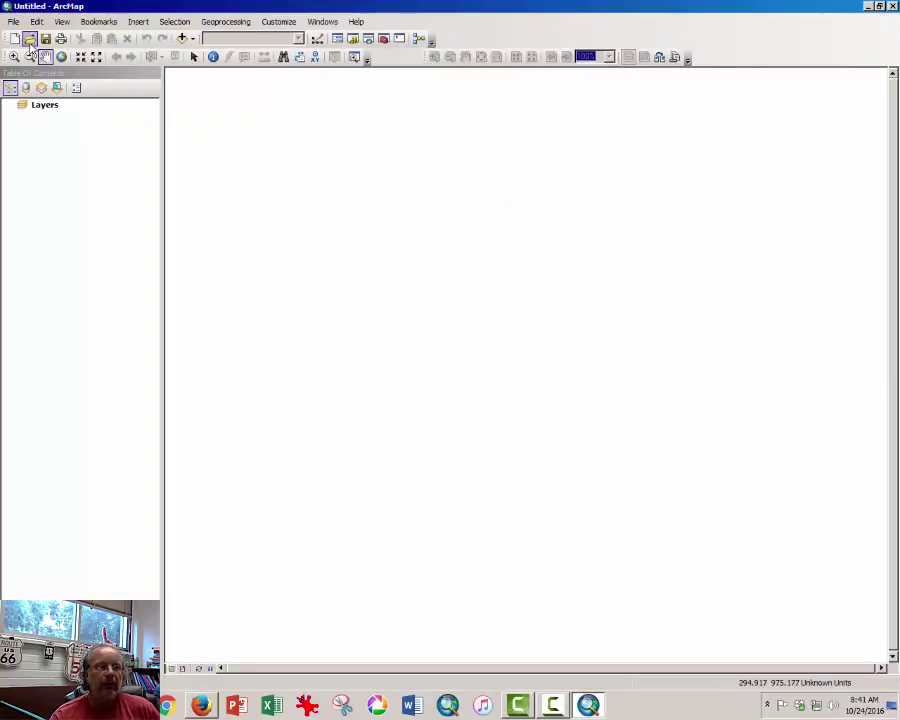
{"action": "left_click", "coordinate": [31, 40]}
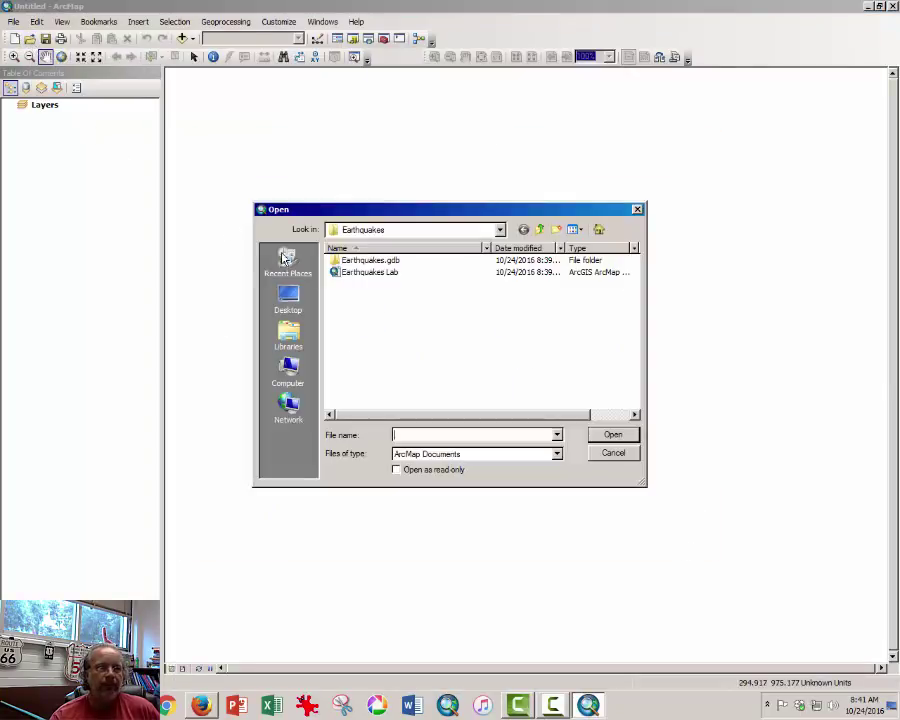
{"action": "left_click", "coordinate": [292, 378]}
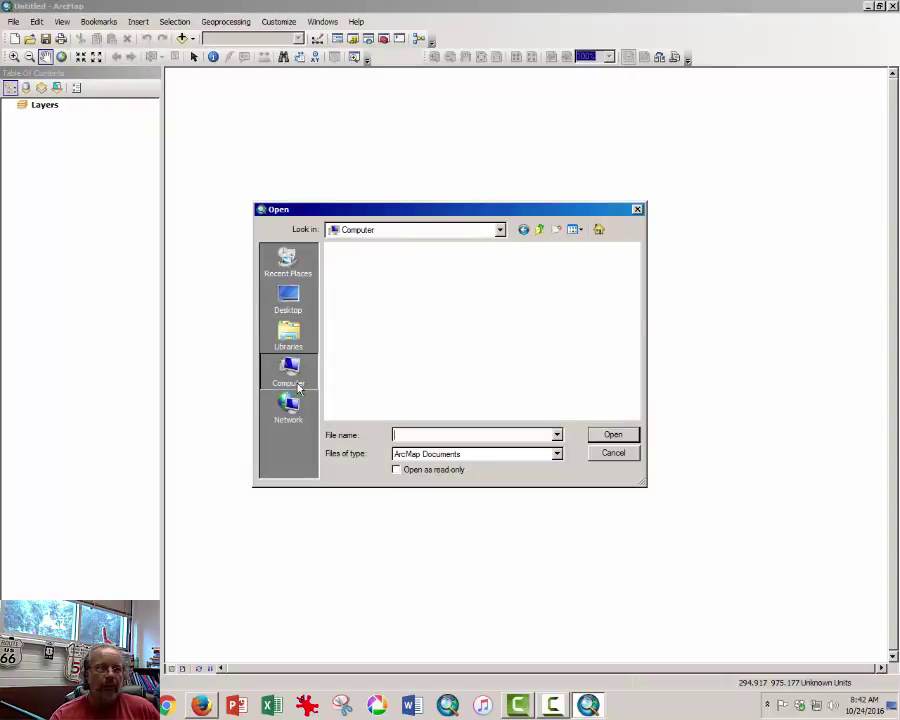
{"action": "left_click", "coordinate": [401, 279]}
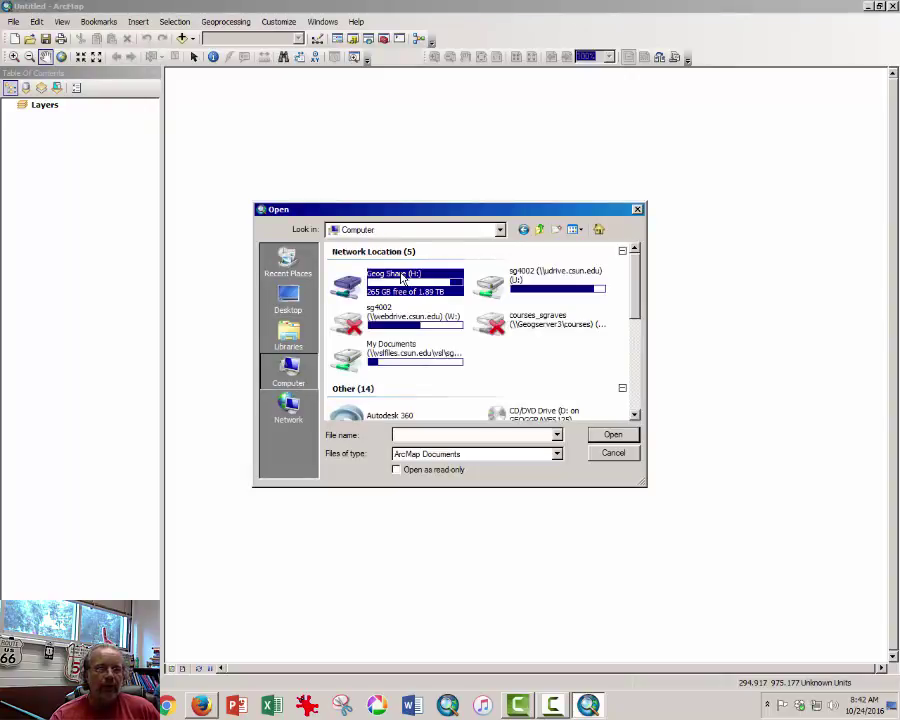
{"action": "double_click", "coordinate": [401, 279]}
{"action": "double_click", "coordinate": [360, 262]}
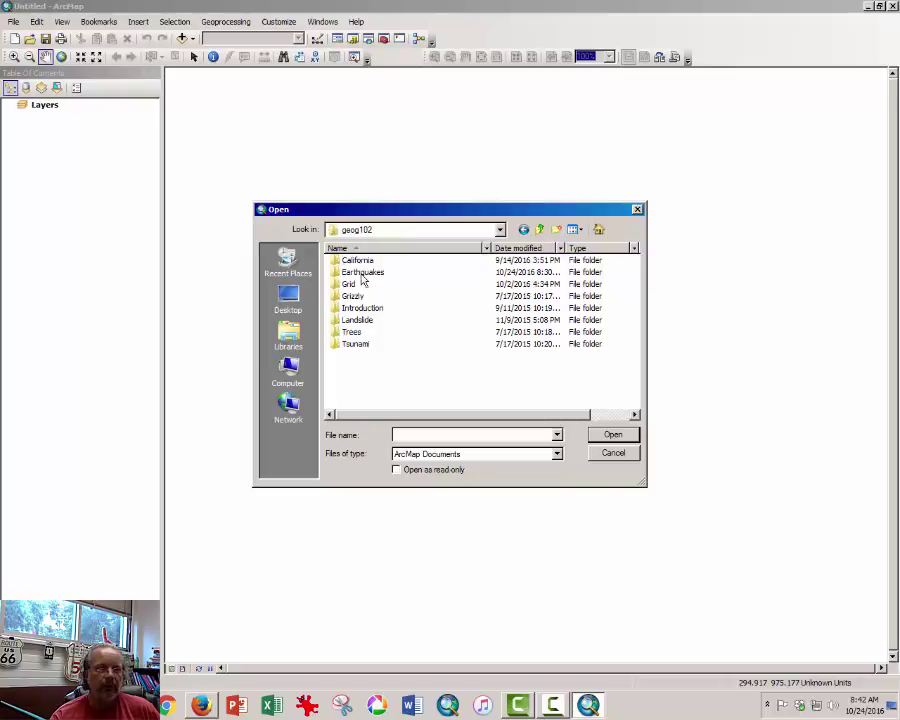
{"action": "double_click", "coordinate": [362, 276]}
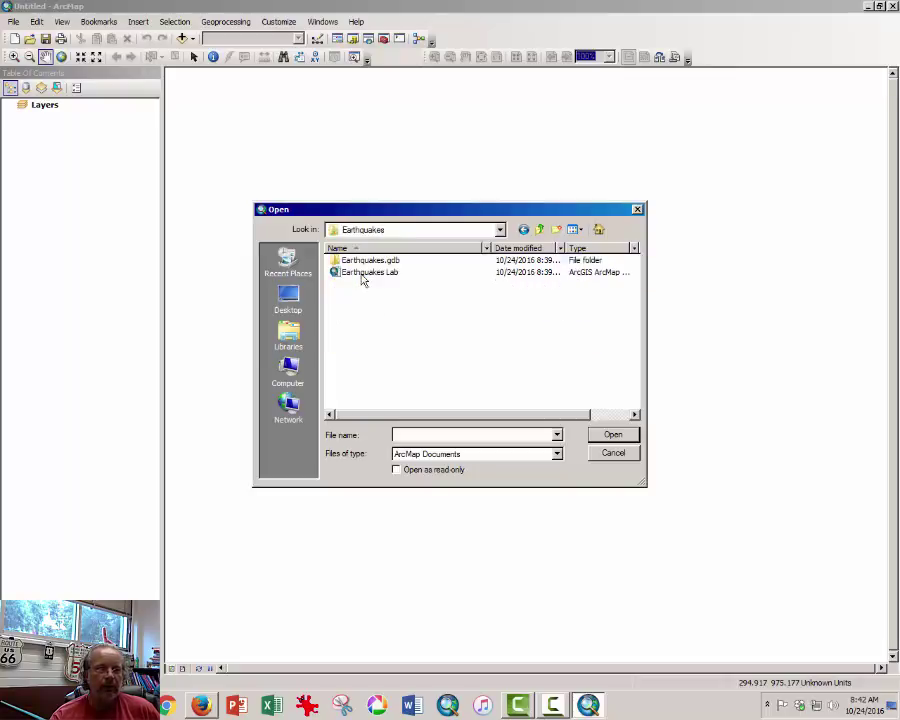
{"action": "double_click", "coordinate": [362, 277]}
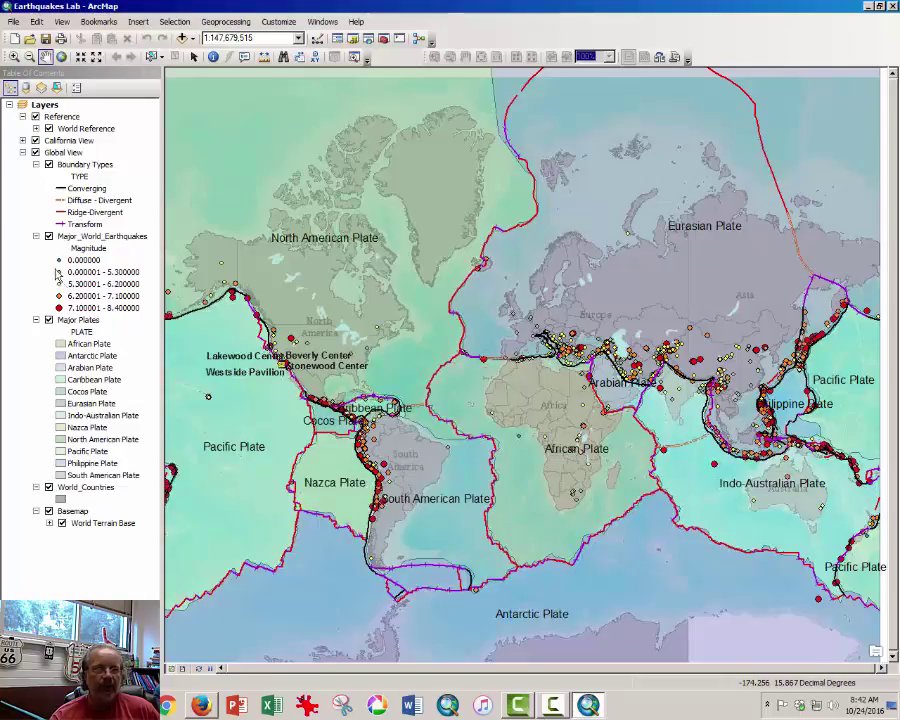
- Hide Major_World_Earthquakes and California View, then toggle Boundary Types off and back on
{"action": "left_click", "coordinate": [49, 237]}
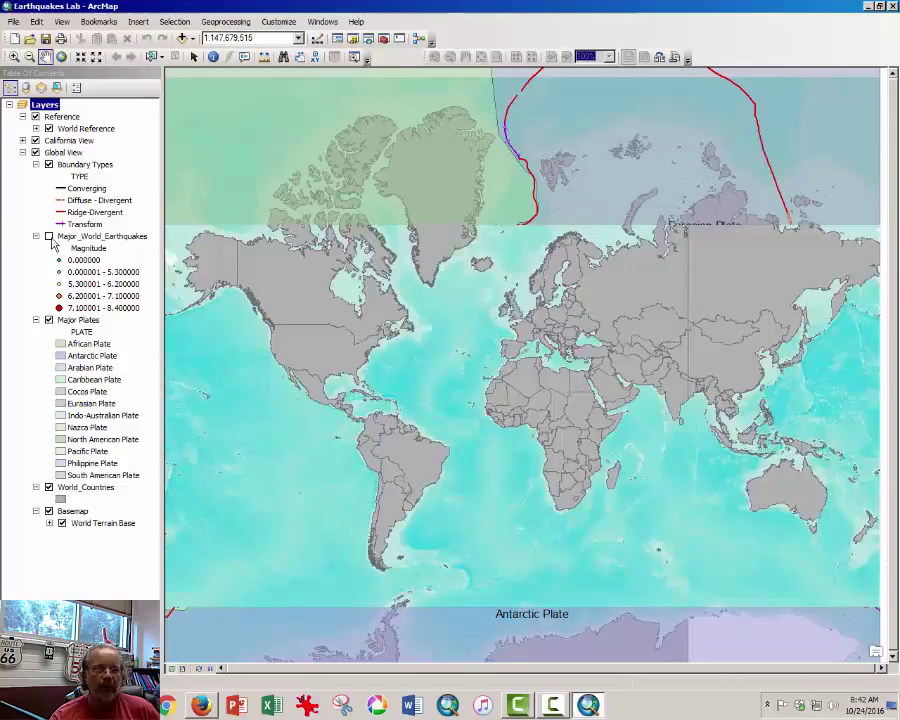
{"action": "left_click", "coordinate": [35, 140]}
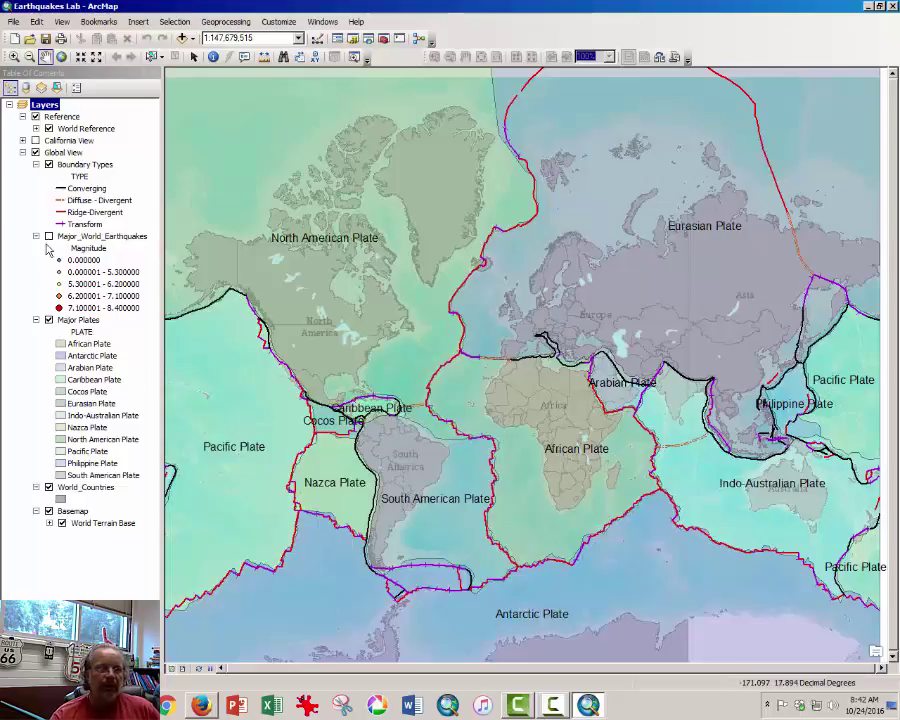
{"action": "left_click", "coordinate": [48, 164]}
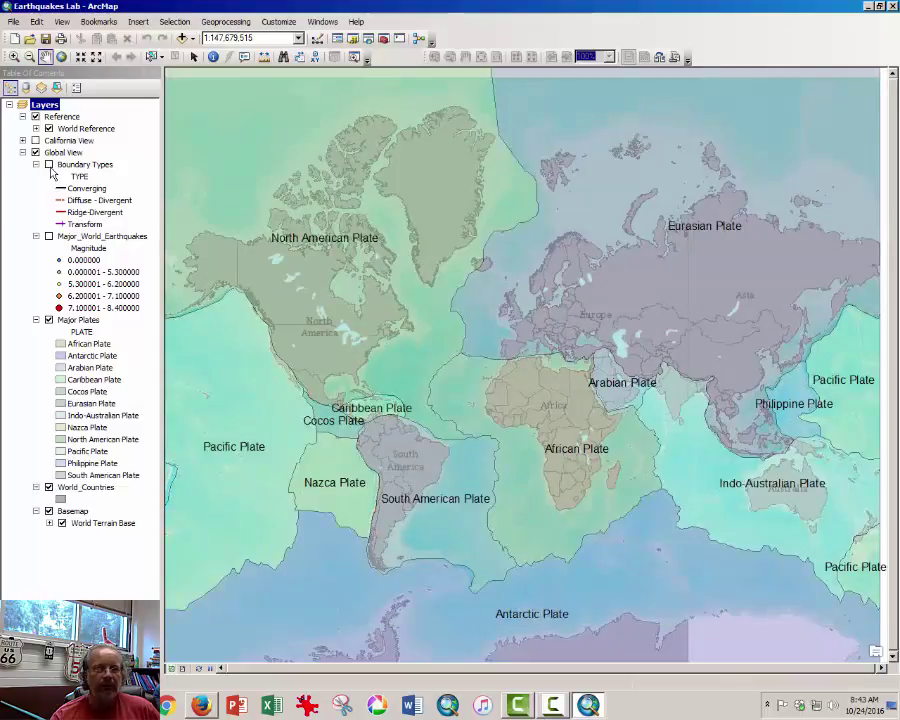
{"action": "left_click", "coordinate": [49, 165]}
{"action": "left_click", "coordinate": [49, 165]}
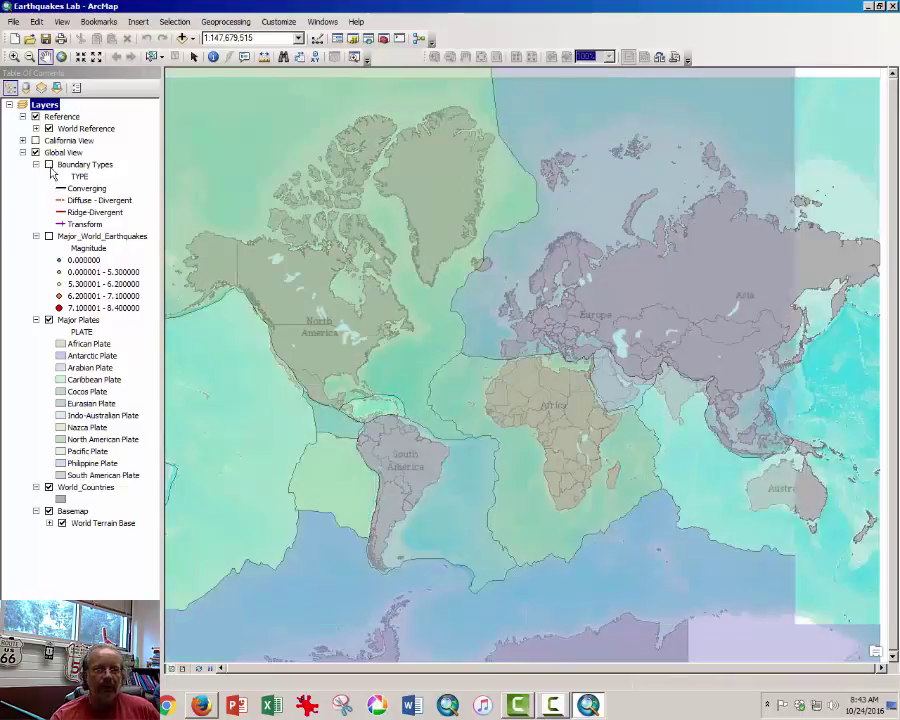
{"action": "left_click", "coordinate": [49, 165]}
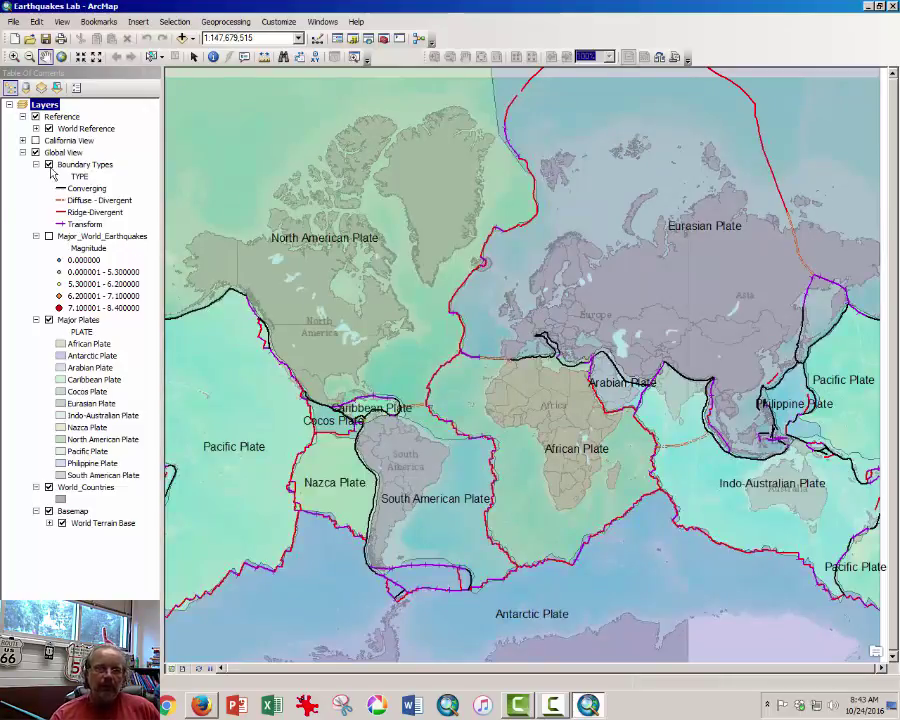
{"action": "key", "text": "alt+Tab"}
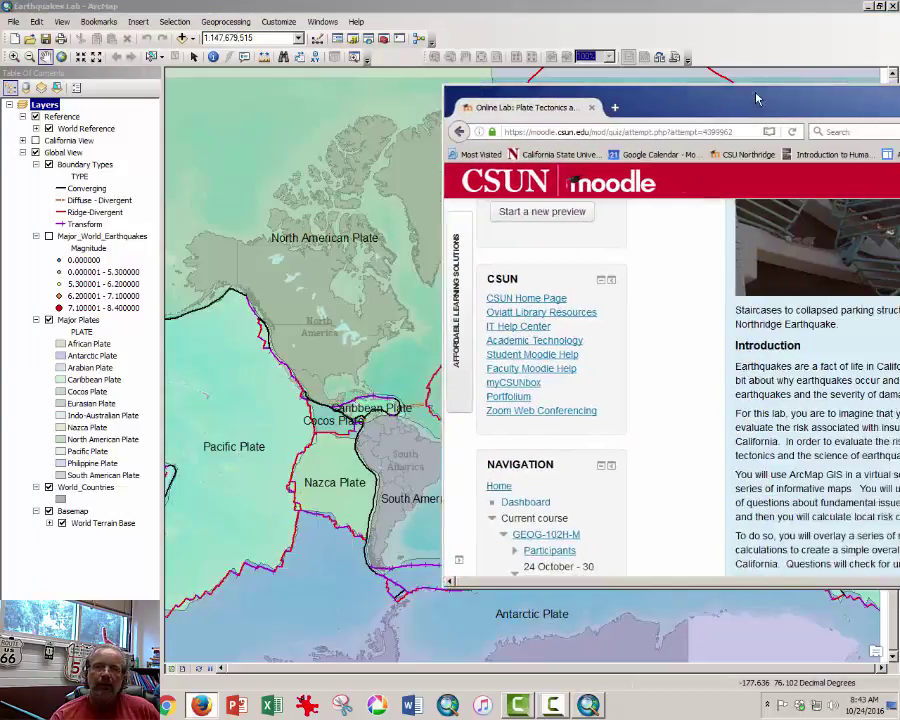
{"action": "left_click_drag", "start_coordinate": [797, 180], "coordinate": [787, 281]}
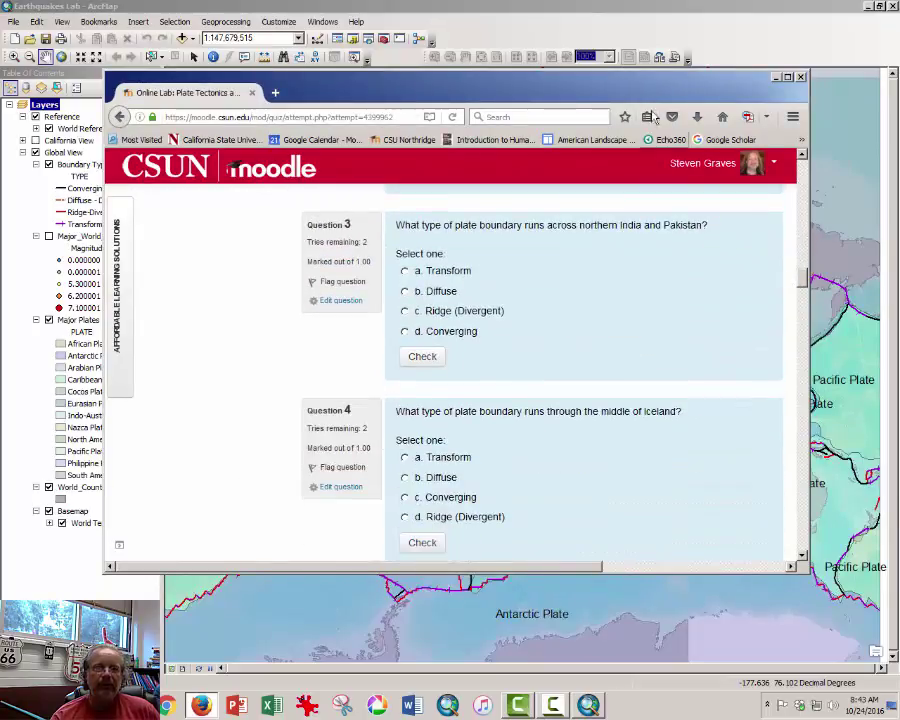
{"action": "left_click_drag", "start_coordinate": [622, 86], "coordinate": [878, 102]}
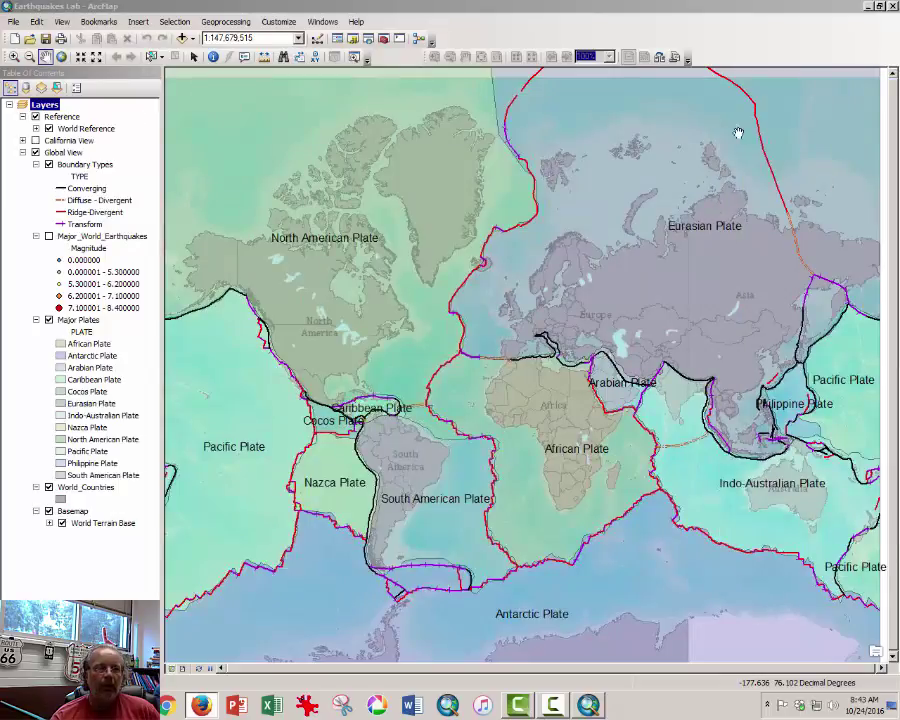
- Turn Major_World_Earthquakes back on and zoom the map to Africa and the Middle East
{"action": "left_click", "coordinate": [57, 239]}
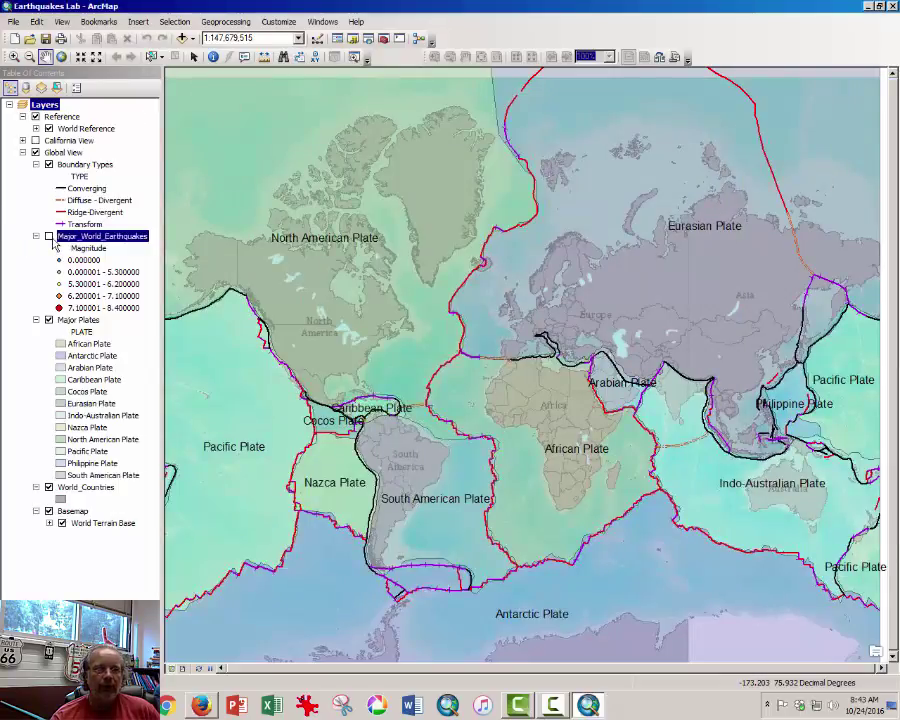
{"action": "left_click", "coordinate": [48, 236]}
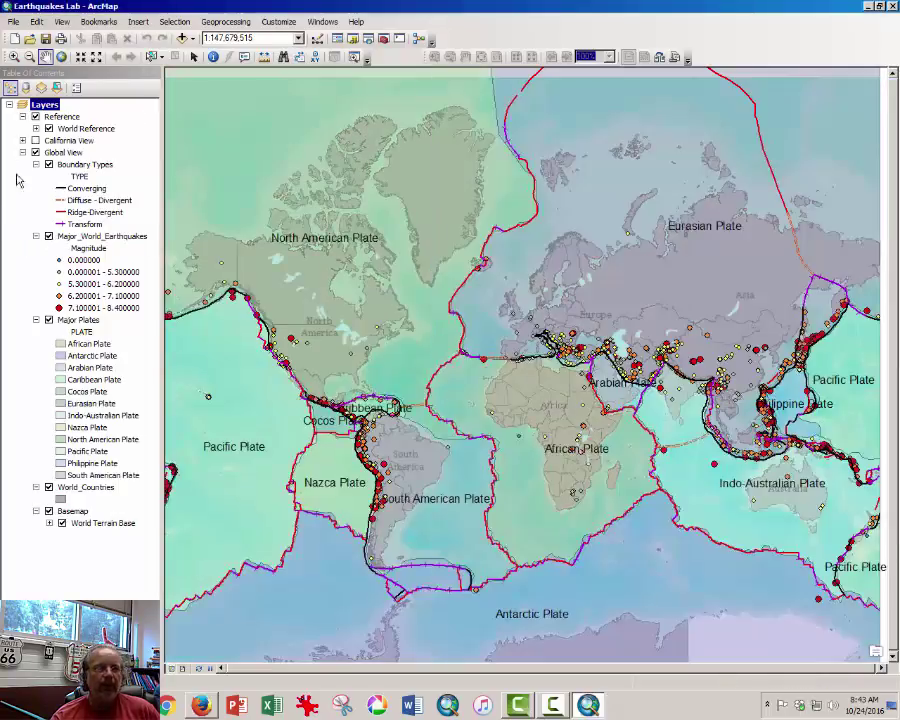
{"action": "left_click", "coordinate": [14, 58]}
{"action": "left_click_drag", "start_coordinate": [446, 300], "coordinate": [688, 488]}
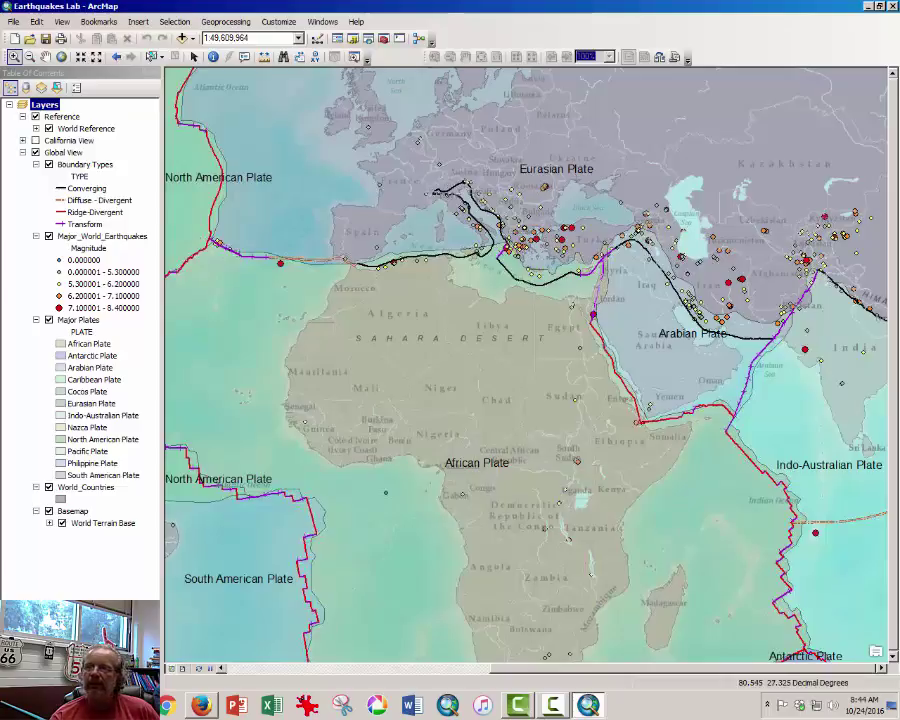
{"action": "key", "text": "alt+Tab"}
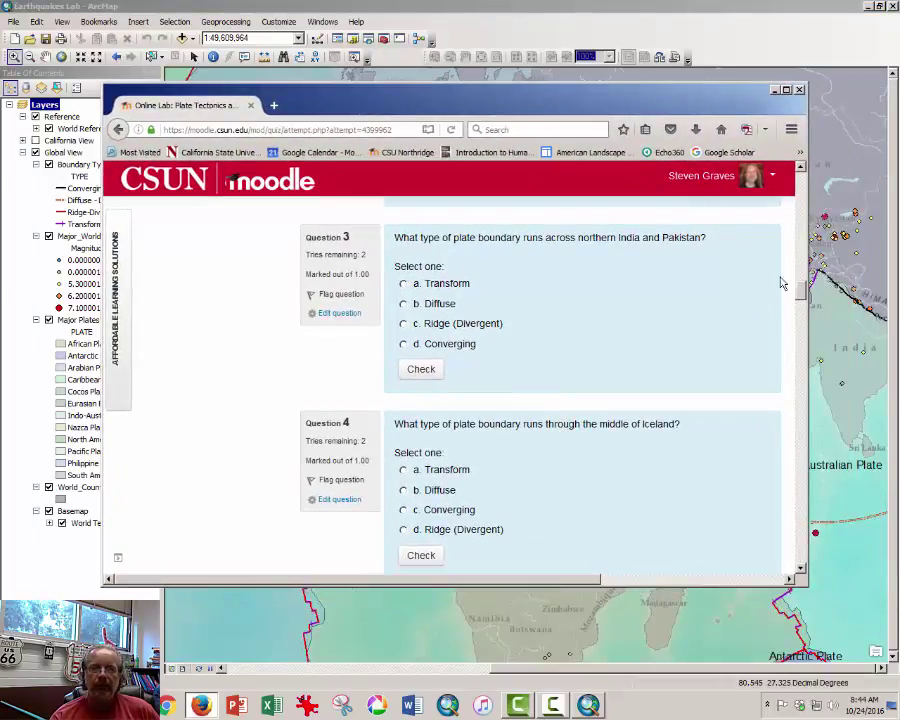
{"action": "left_click_drag", "start_coordinate": [800, 293], "coordinate": [800, 320]}
{"action": "scroll", "coordinate": [797, 328], "scroll_direction": "down", "scroll_amount": 2}
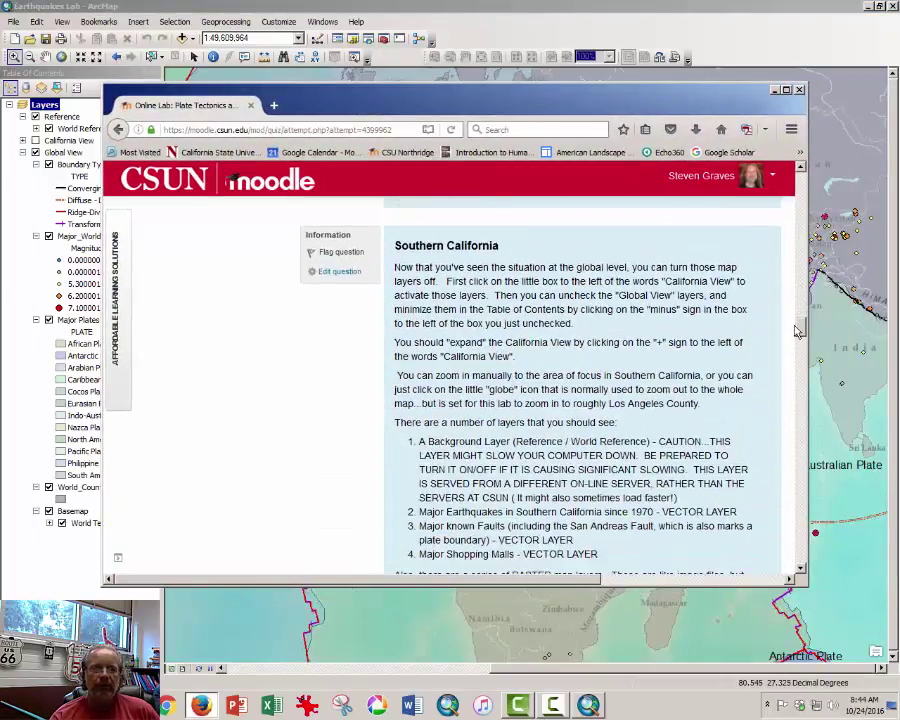
{"action": "scroll", "coordinate": [626, 238], "scroll_direction": "down", "scroll_amount": 1}
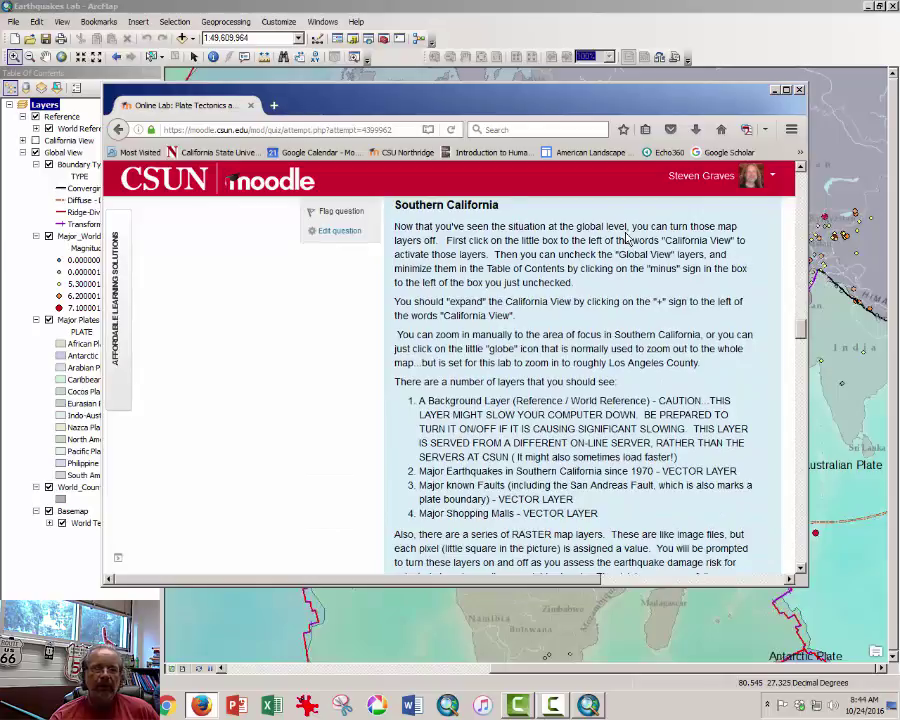